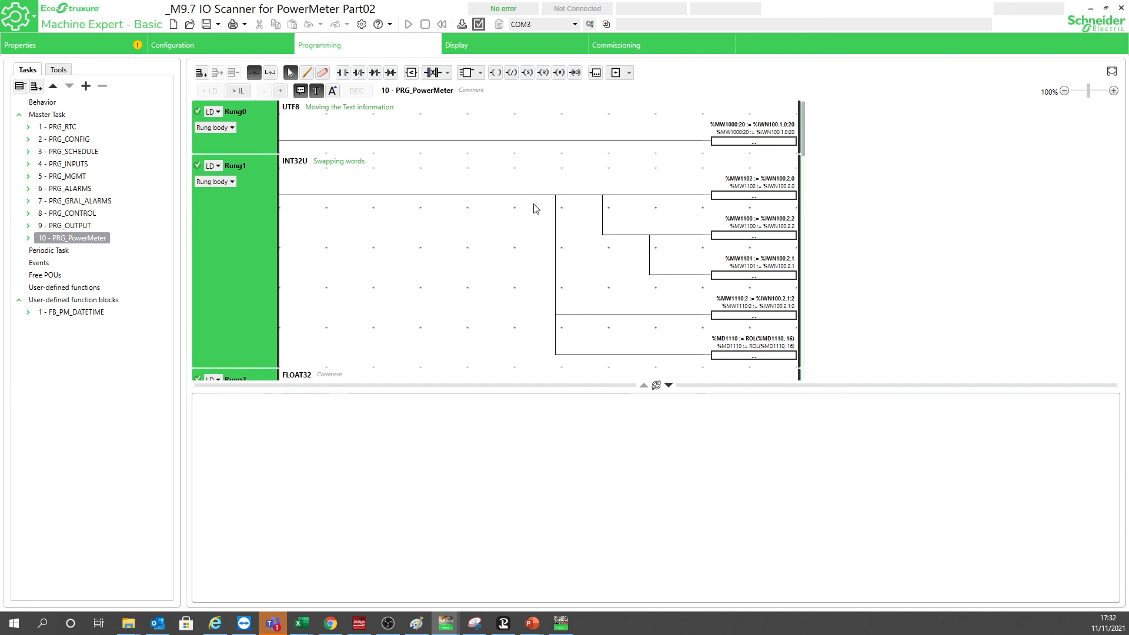
# - Open the commissioning view and try to log in to the controller with COM3 as the connection
pyautogui.click(575, 27)
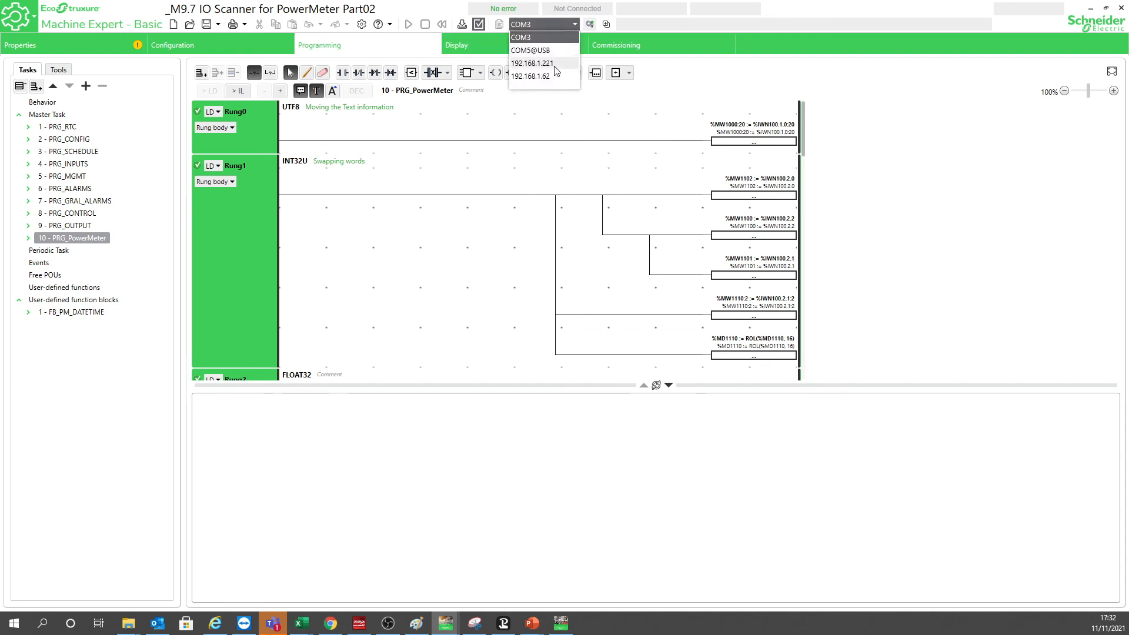
pyautogui.click(622, 47)
pyautogui.click(638, 86)
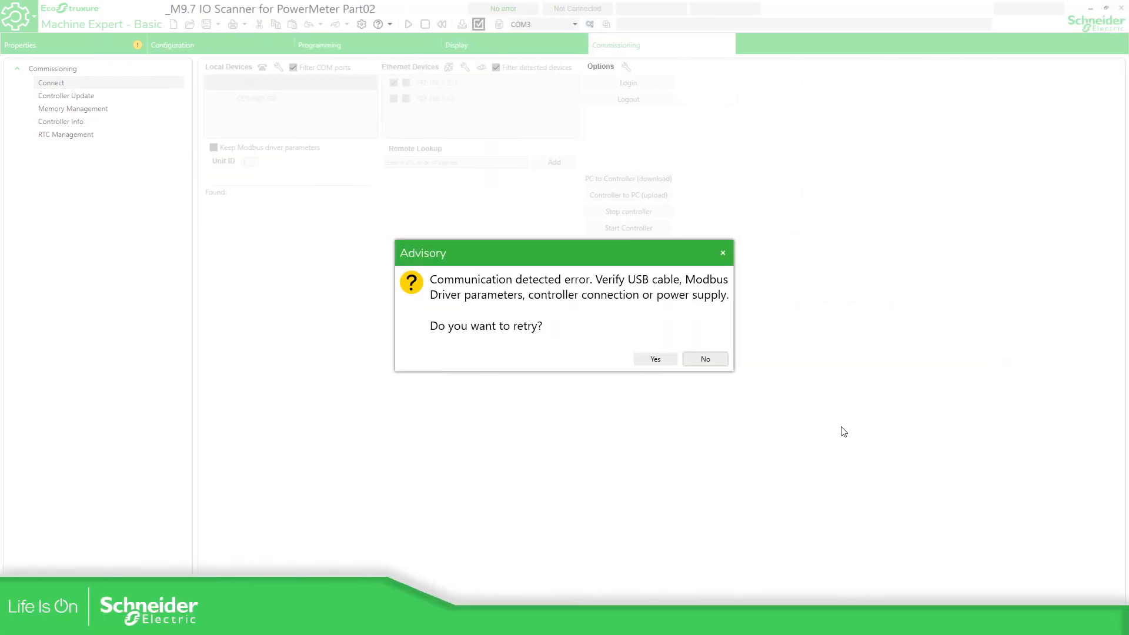
pyautogui.click(705, 359)
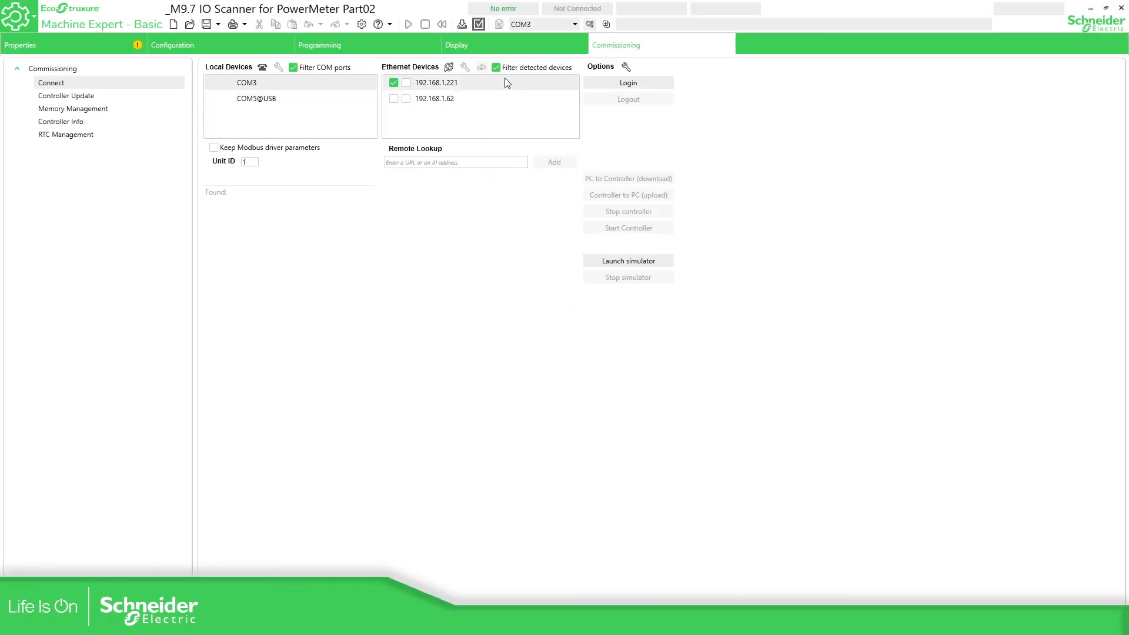
# - Choose the Ethernet device 192.168.1.221 as the connection and log in to the controller
pyautogui.click(559, 21)
pyautogui.click(545, 63)
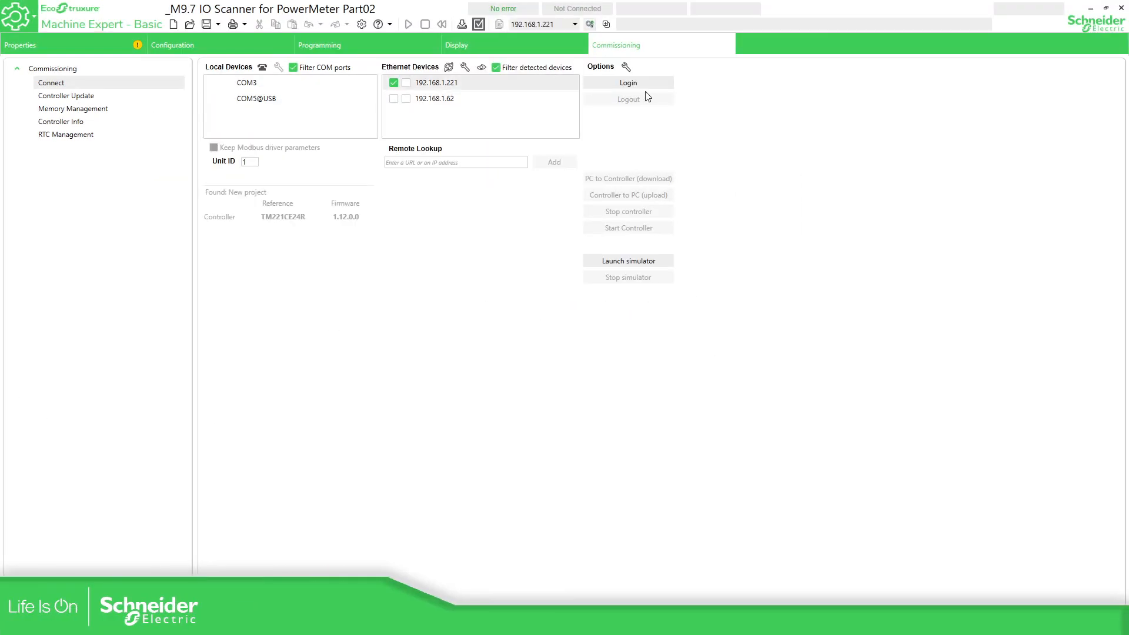
pyautogui.click(644, 87)
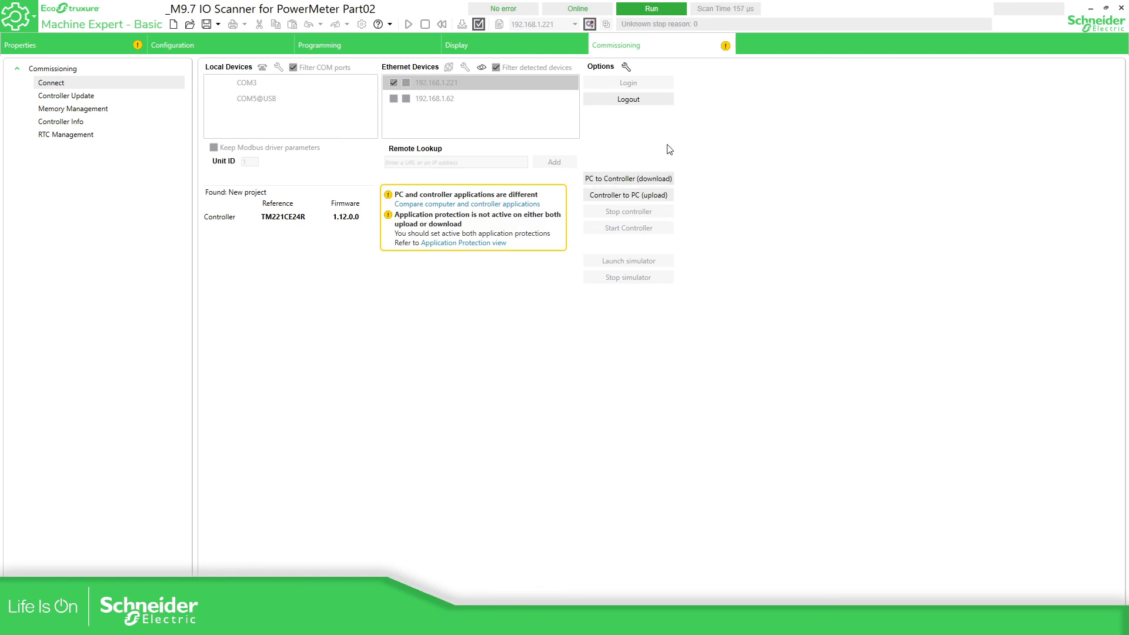
# - Download the PC application to the controller, overwriting the existing one, and start the controller
pyautogui.click(612, 179)
pyautogui.click(658, 344)
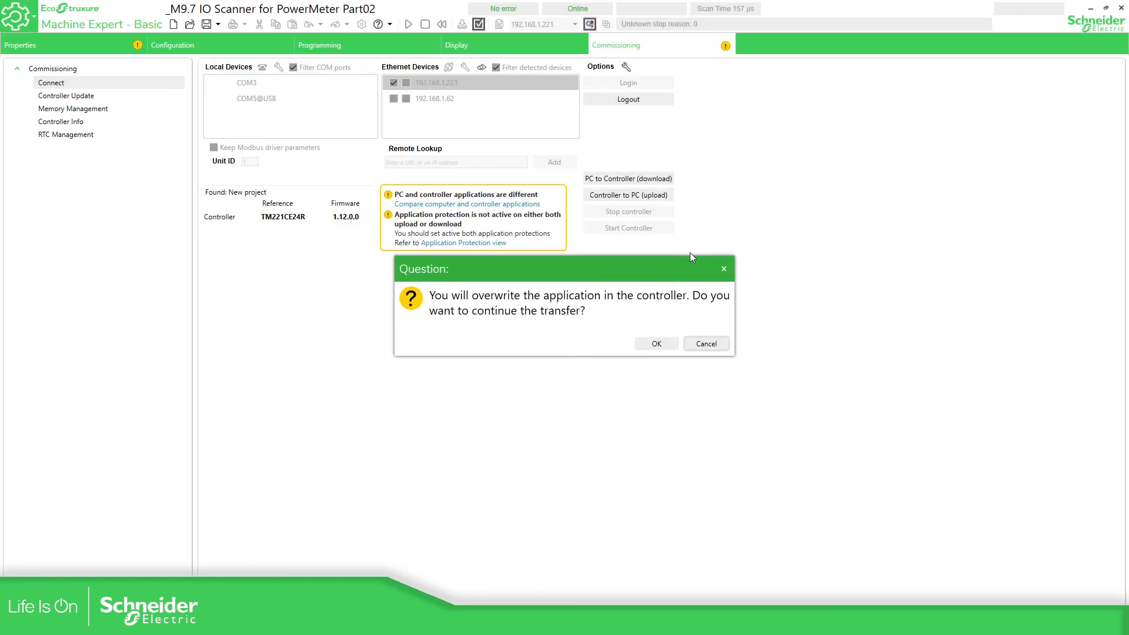
pyautogui.click(651, 343)
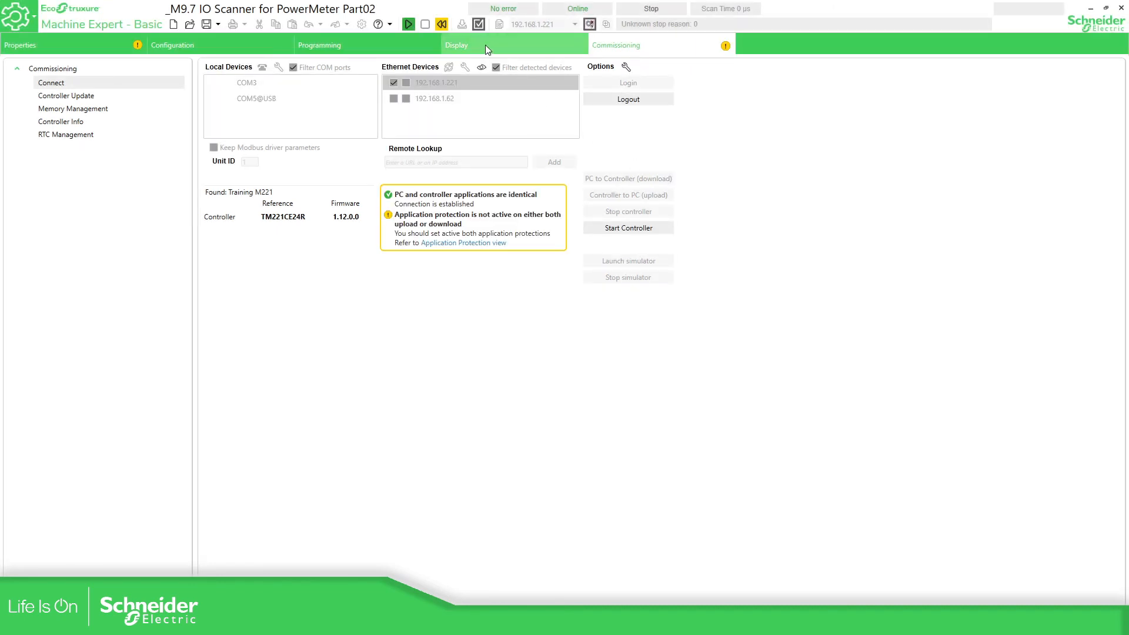
pyautogui.click(408, 26)
pyautogui.click(653, 341)
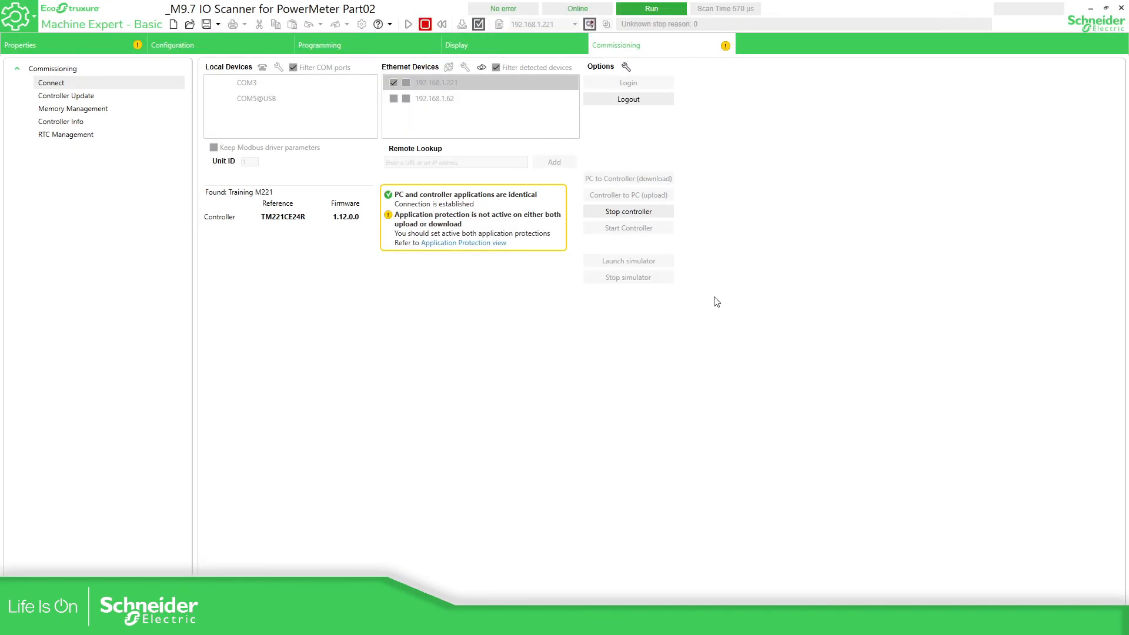
# - Review the channels configured for the PM5100mb device under the Modbus Serial IOScanner, then close the channel assistant
pyautogui.click(373, 46)
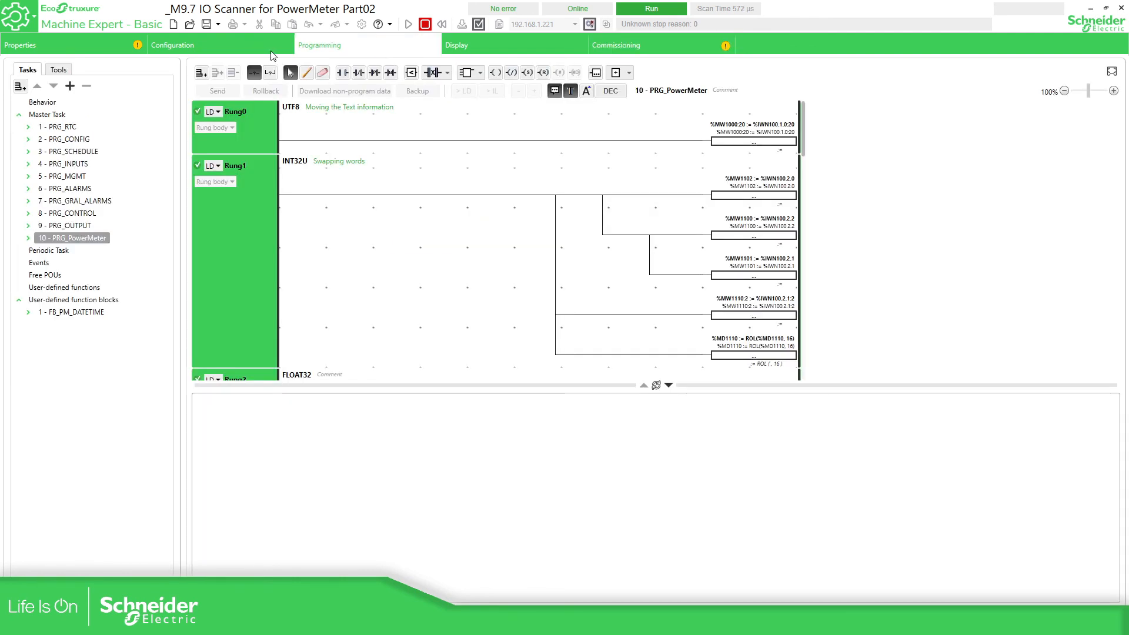
pyautogui.click(212, 48)
pyautogui.click(96, 233)
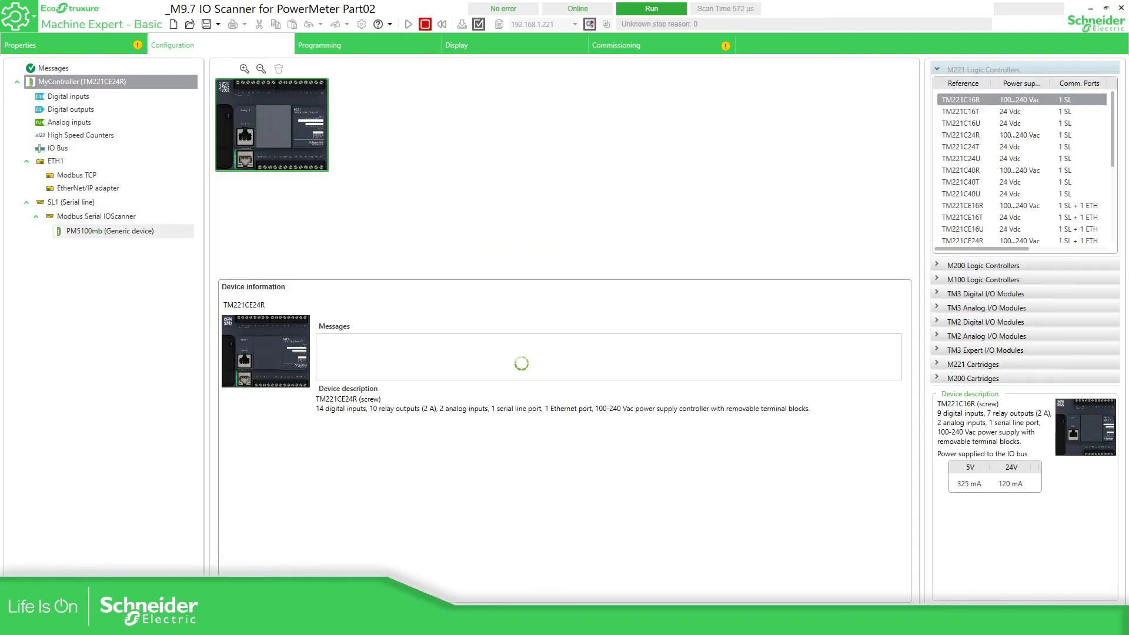
pyautogui.click(745, 421)
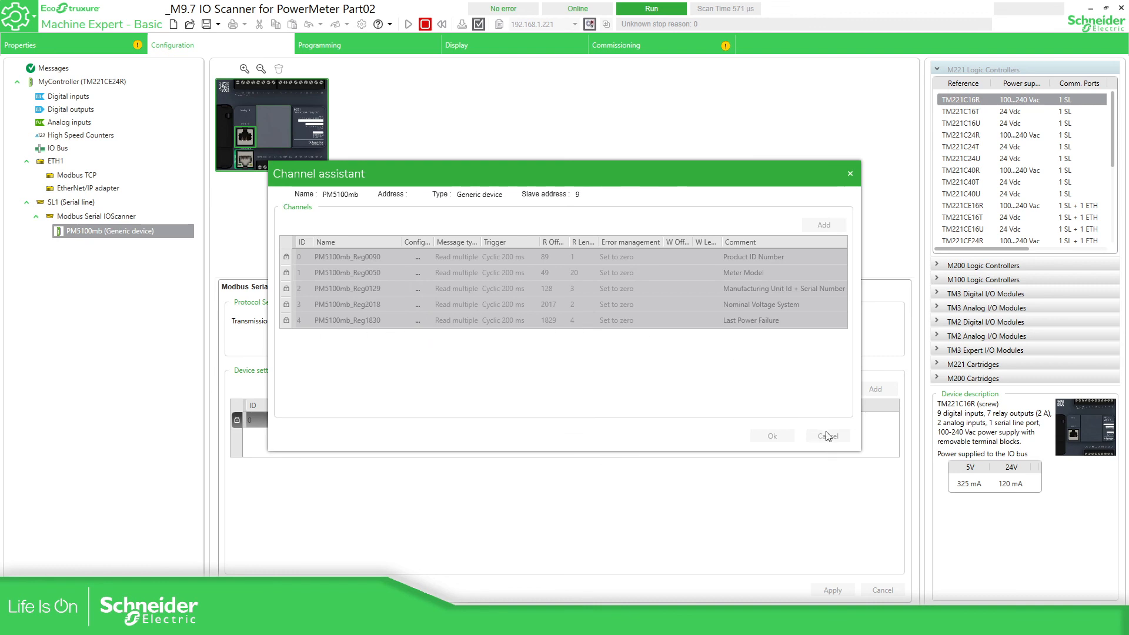
pyautogui.click(850, 174)
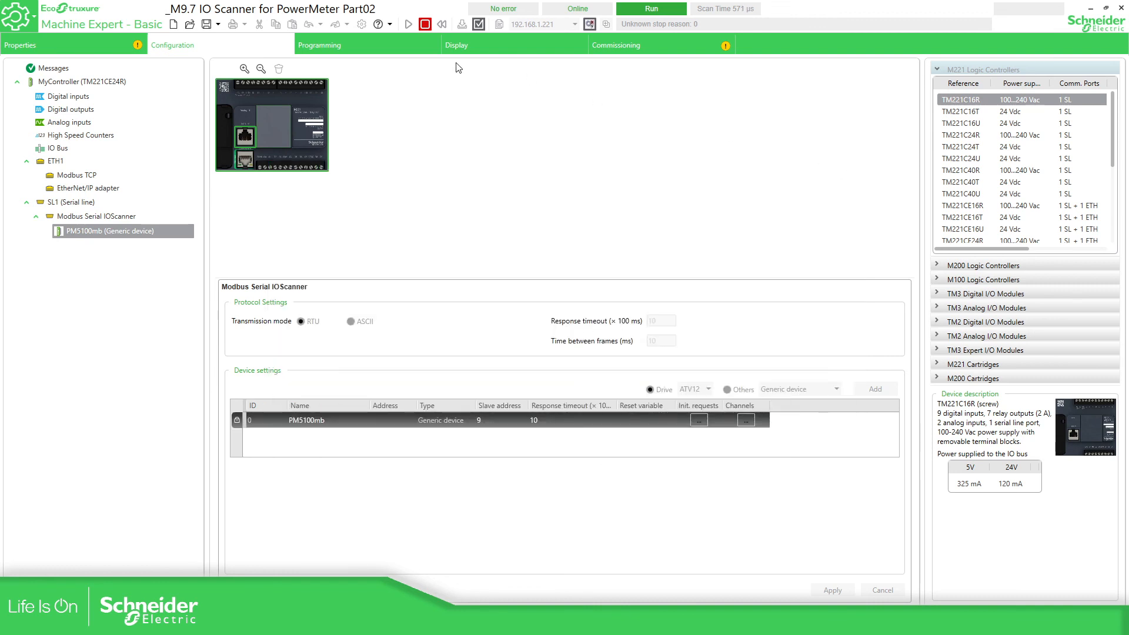
# - Enlarge the ladder area of PRG_PowerMeter and examine the live values in the INT32U and FLOAT32 rungs
pyautogui.click(364, 44)
pyautogui.scroll(-2, 418, 188)
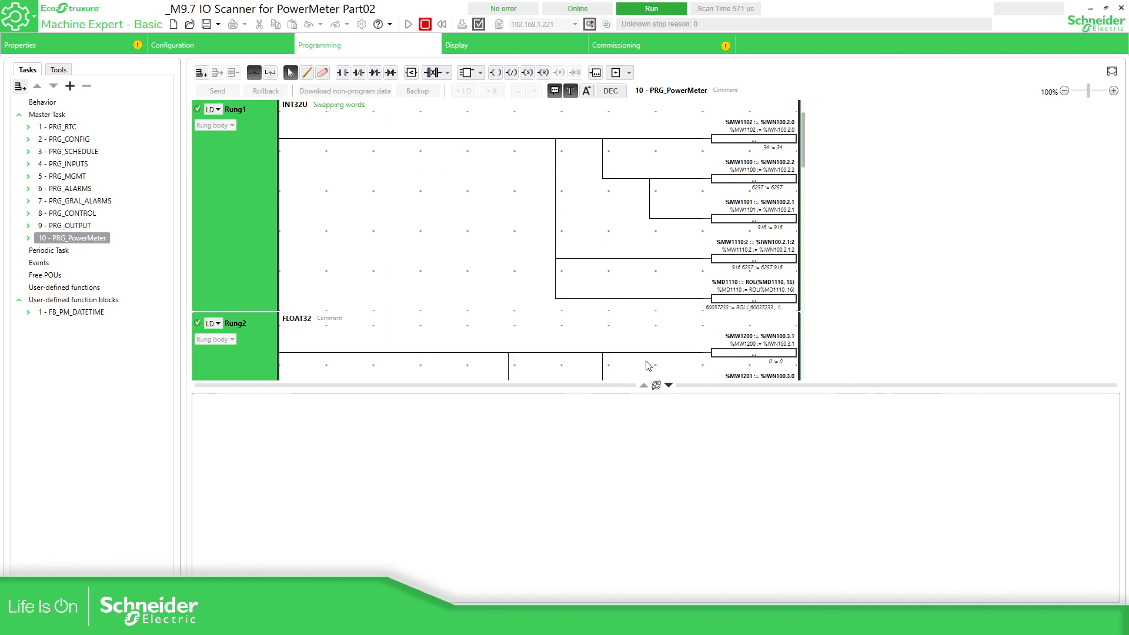
pyautogui.click(668, 385)
pyautogui.scroll(-3, 600, 256)
pyautogui.scroll(-5, 615, 258)
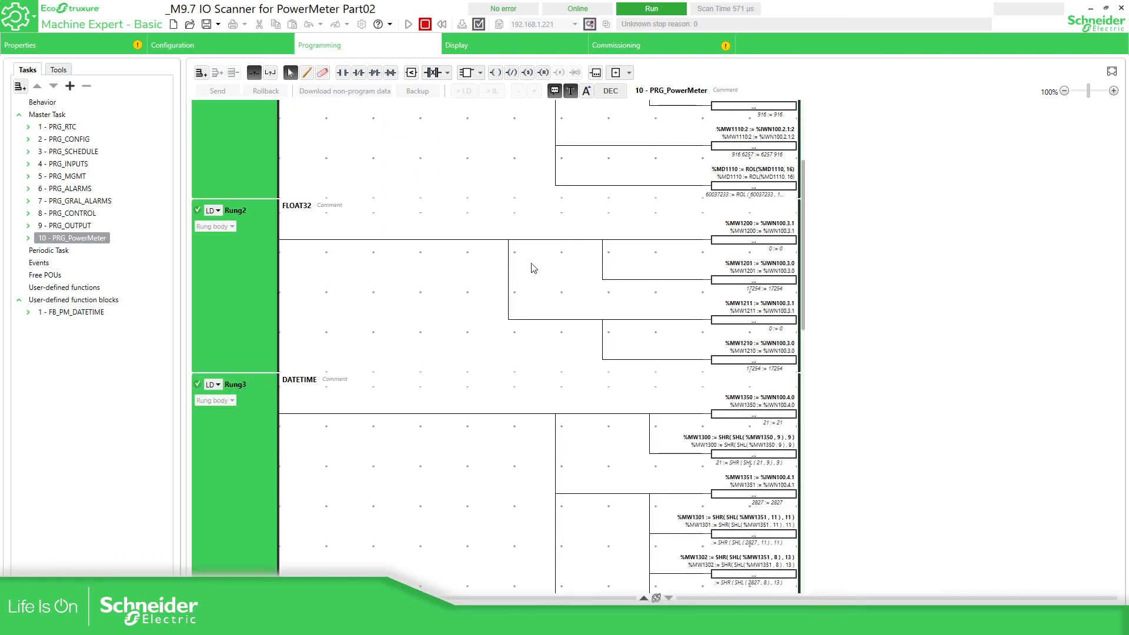
# - Examine the live year, day, weekday, month, minute and hour values in the DATETIME rung
pyautogui.scroll(-2, 733, 351)
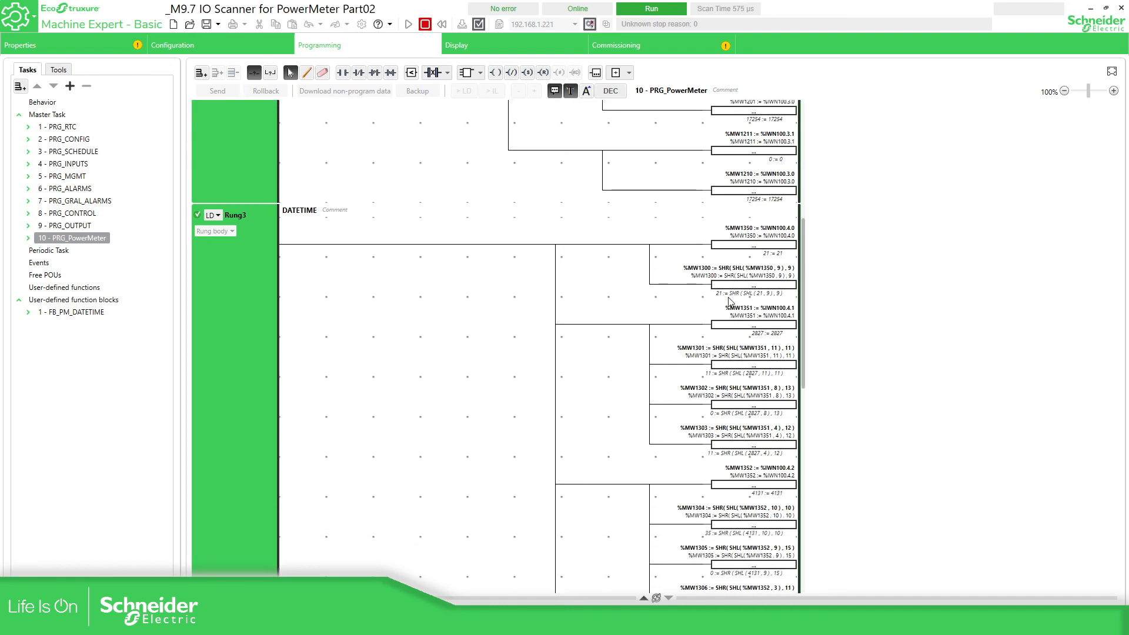
pyautogui.scroll(-1, 729, 301)
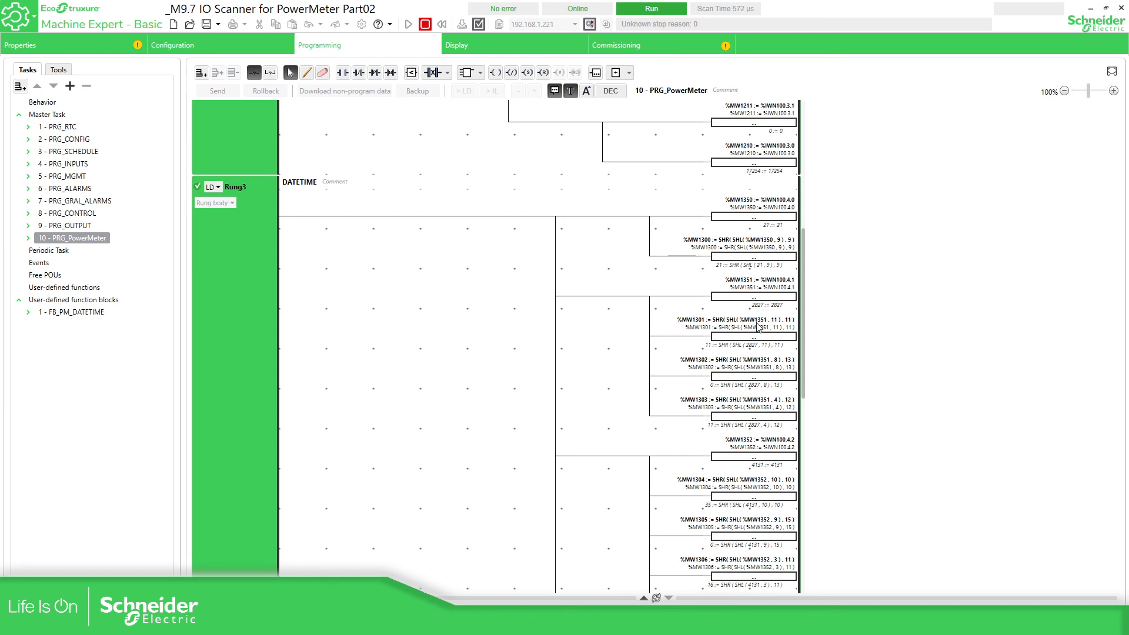
pyautogui.scroll(-1, 716, 323)
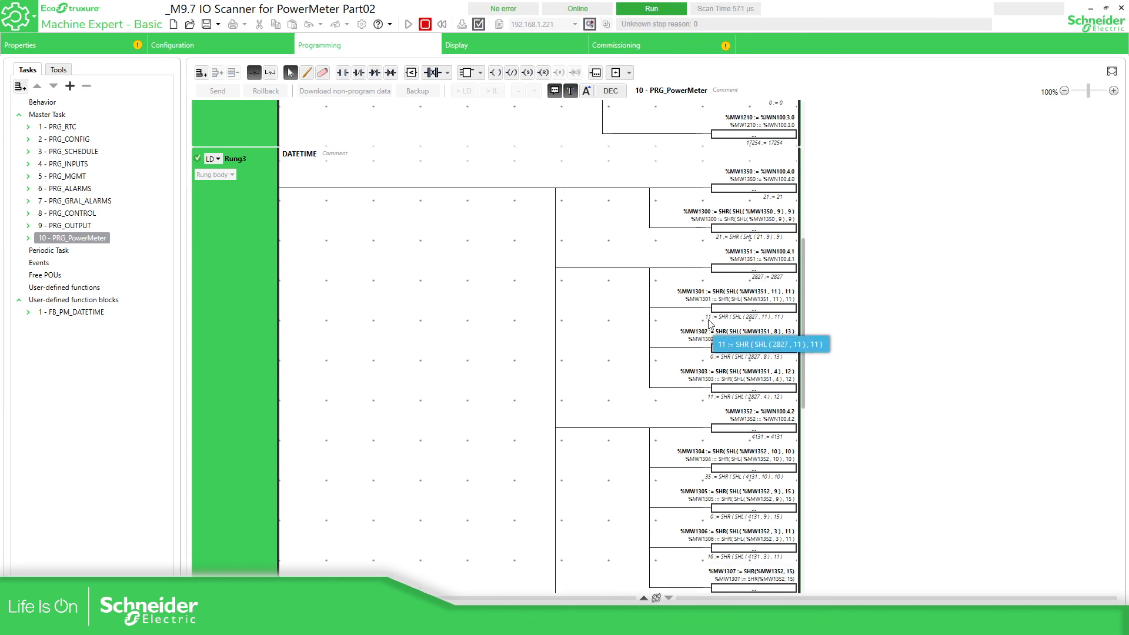
pyautogui.scroll(-1, 716, 323)
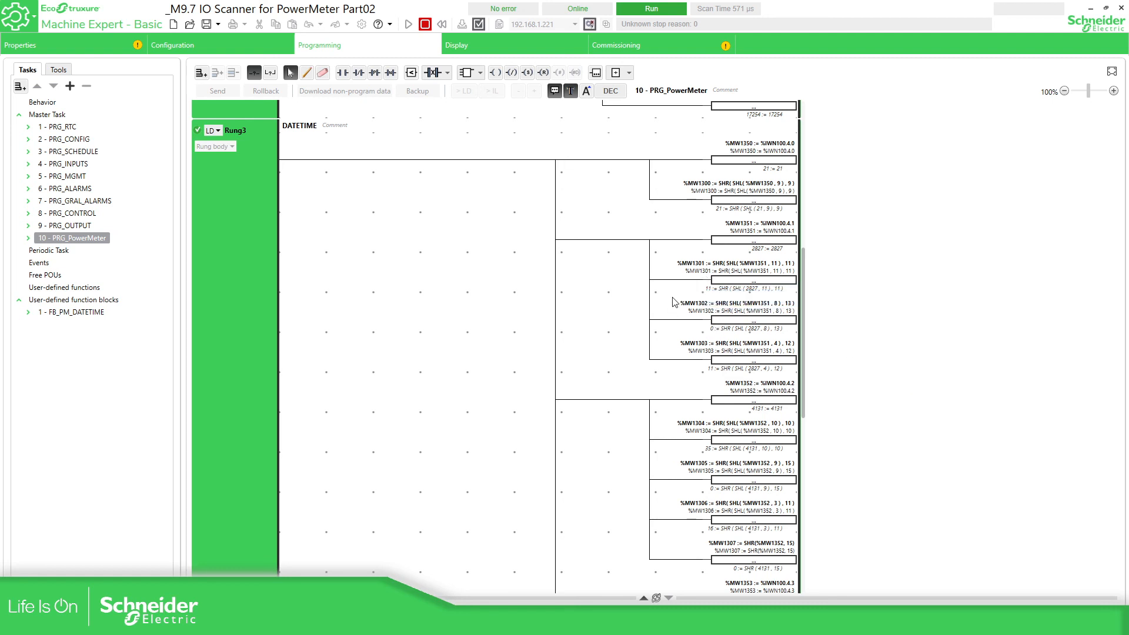
pyautogui.scroll(-3, 677, 301)
pyautogui.scroll(-1, 729, 344)
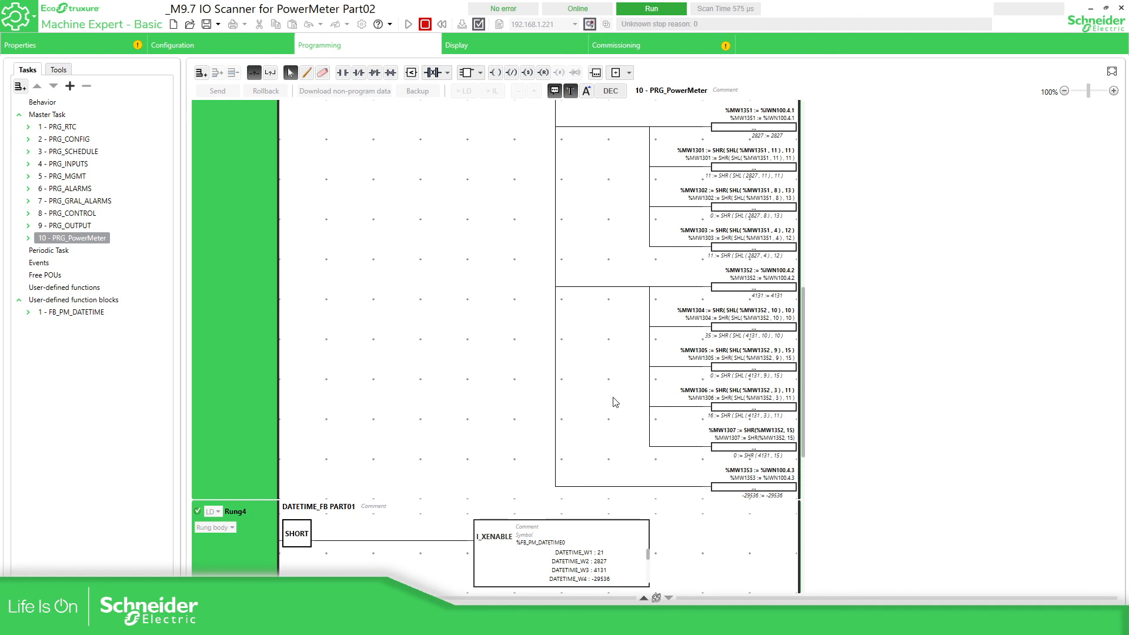
# - Examine the live inputs and outputs of the %FB_PM_DATETIME0 block in the DATETIME_FB PART01 rung
pyautogui.scroll(-2, 615, 402)
pyautogui.scroll(-2, 593, 346)
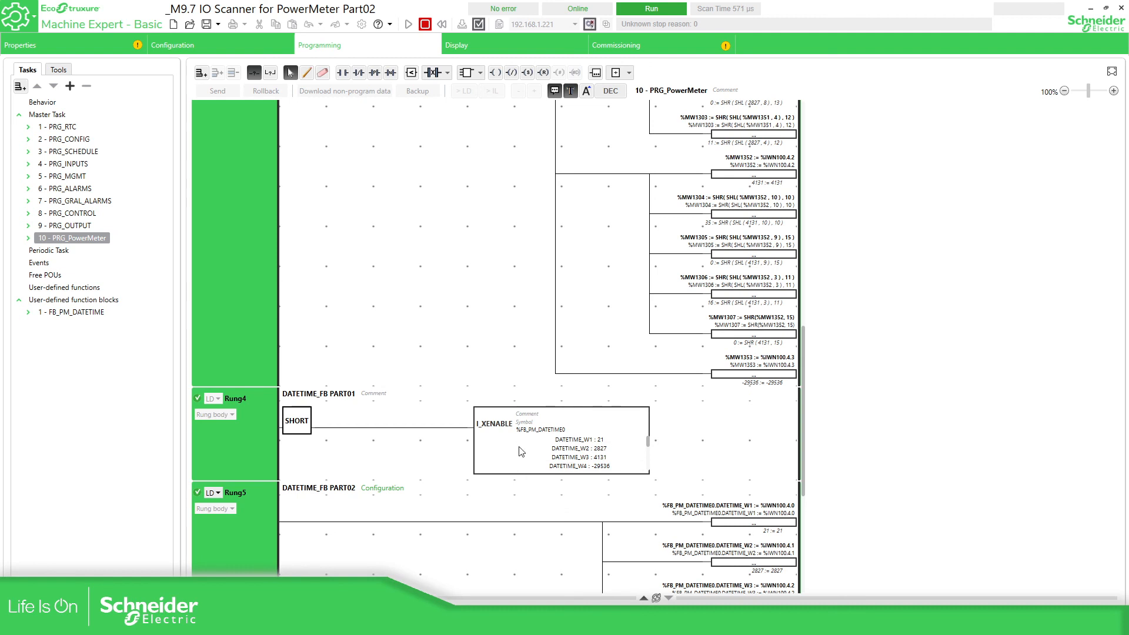
pyautogui.scroll(-2, 520, 451)
pyautogui.scroll(-1, 588, 435)
pyautogui.scroll(-2, 594, 394)
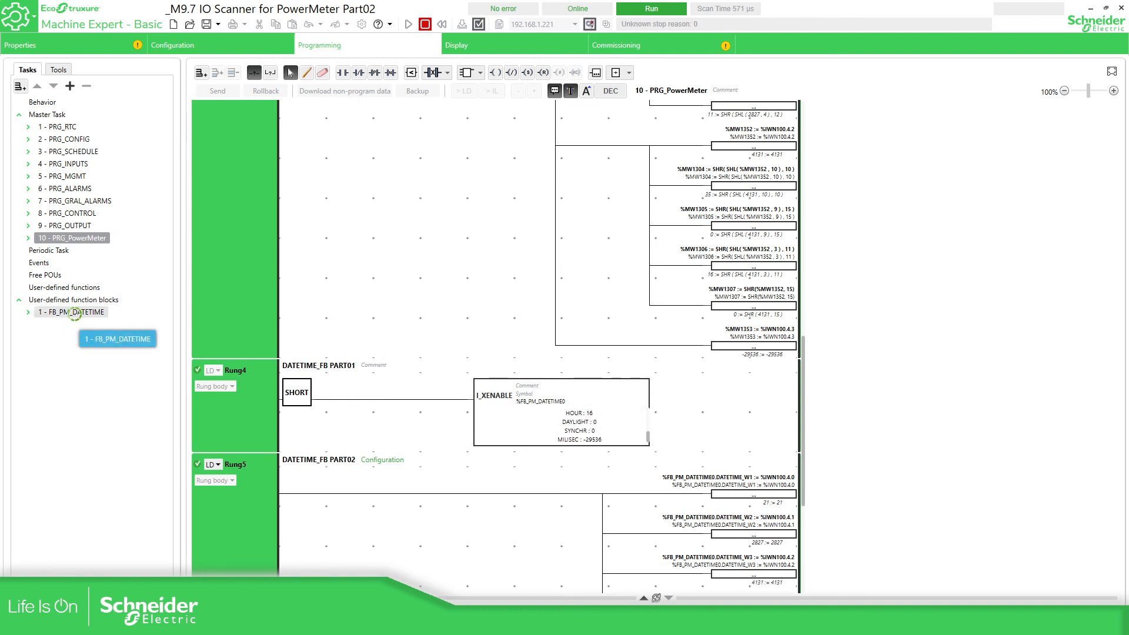
# - Open the user-defined function block FB_PM_DATETIME and review its parameters and all its DATETIME_WORD rungs
pyautogui.click(73, 313)
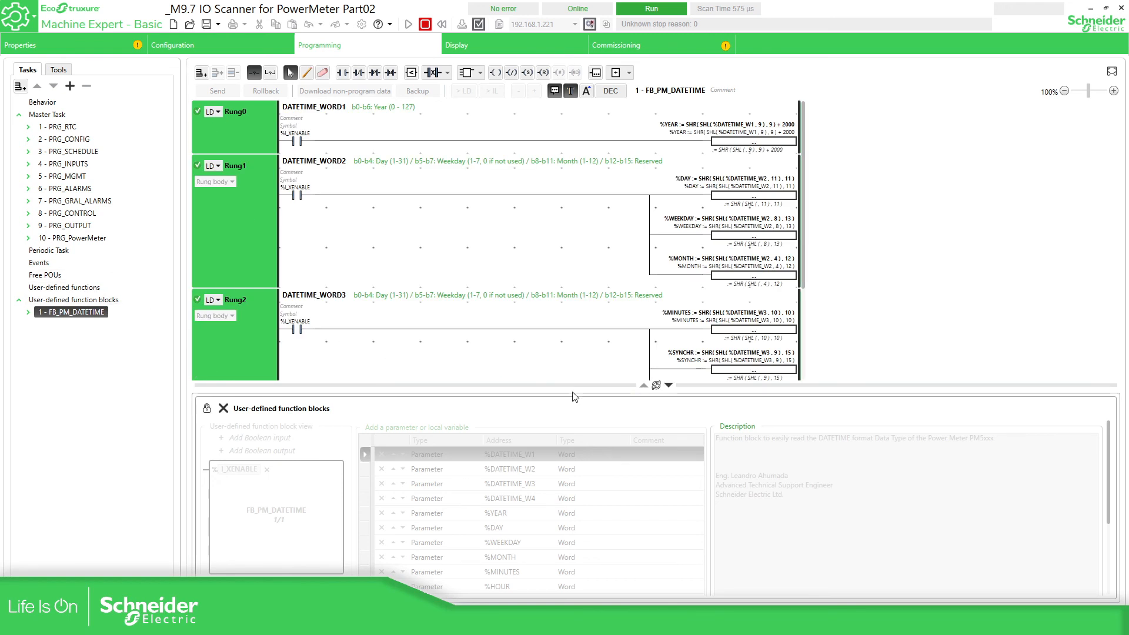
pyautogui.scroll(-3, 533, 502)
pyautogui.scroll(3, 532, 531)
pyautogui.scroll(-3, 514, 511)
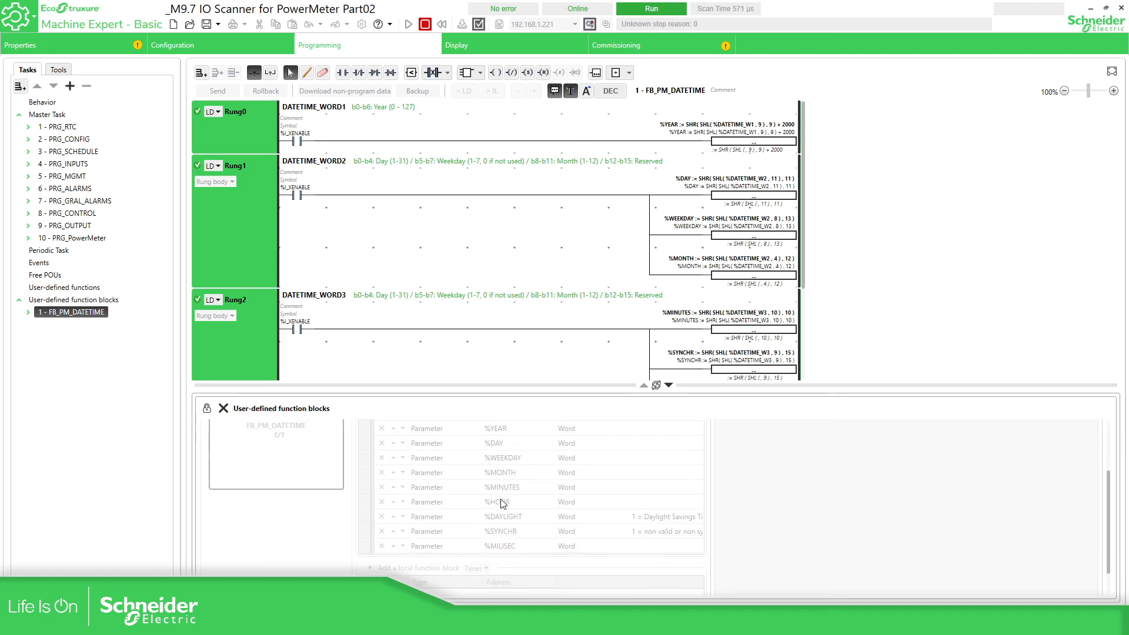
pyautogui.scroll(1, 503, 497)
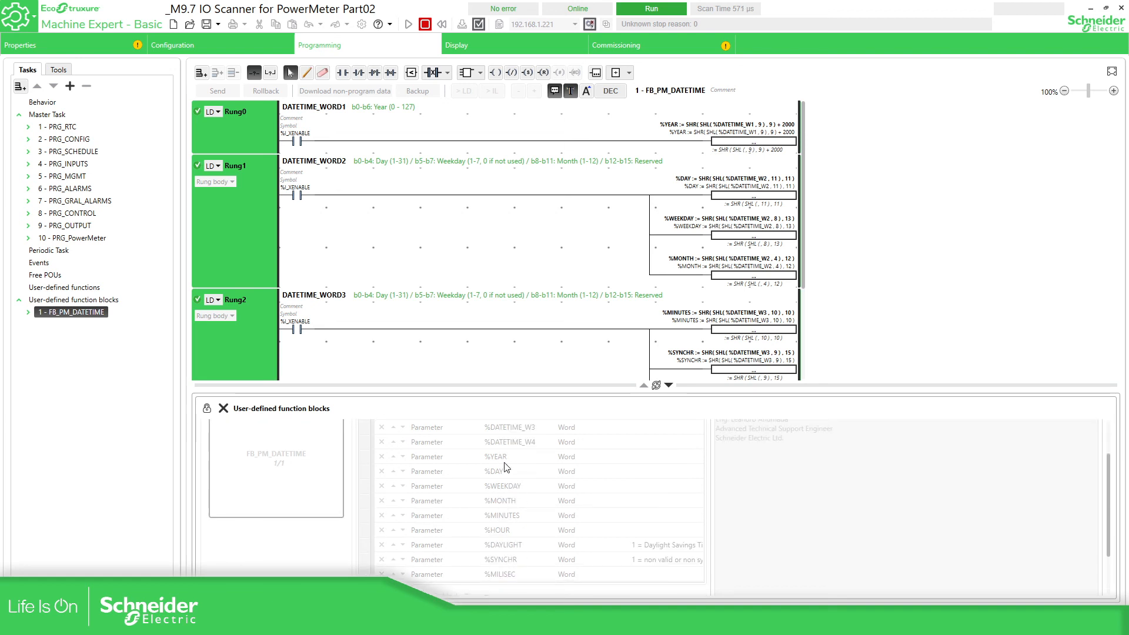
pyautogui.click(669, 386)
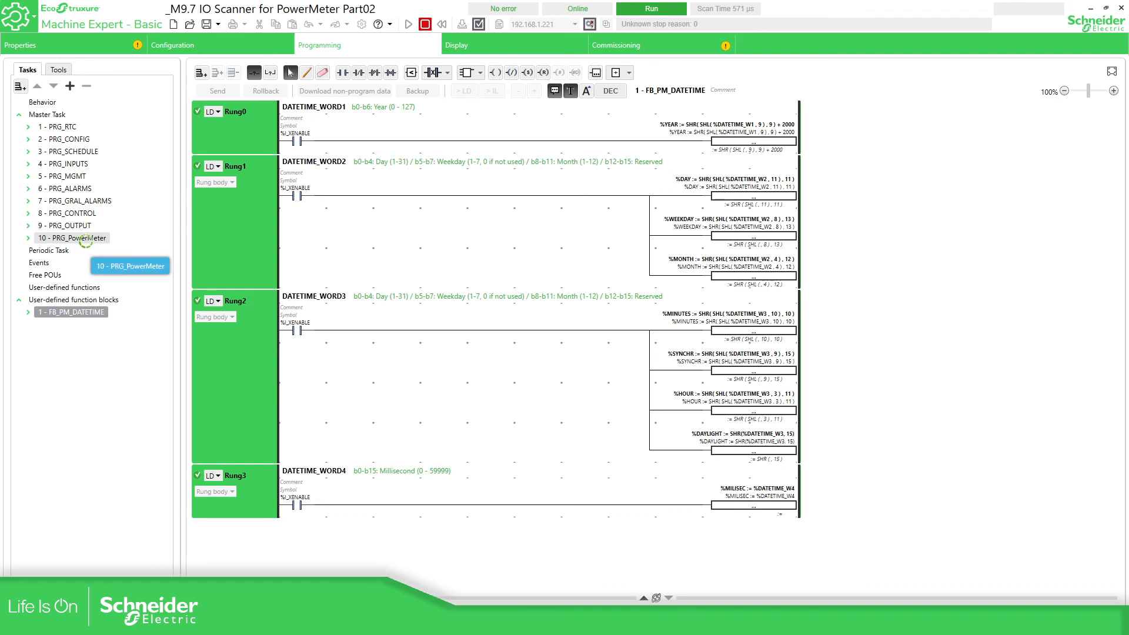
# - Return to PRG_PowerMeter and compare the DATETIME rung's live values with those of the DATETIME_FB PART01 to PART03 rungs
pyautogui.click(86, 239)
pyautogui.scroll(-5, 801, 169)
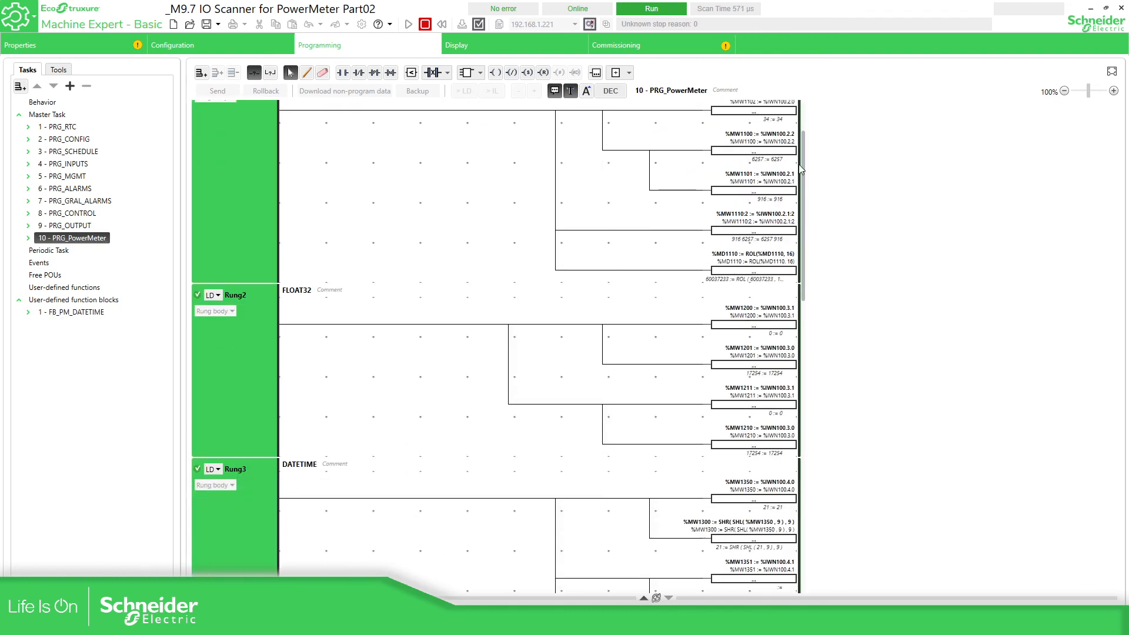
pyautogui.moveTo(801, 169); pyautogui.dragTo(805, 477)
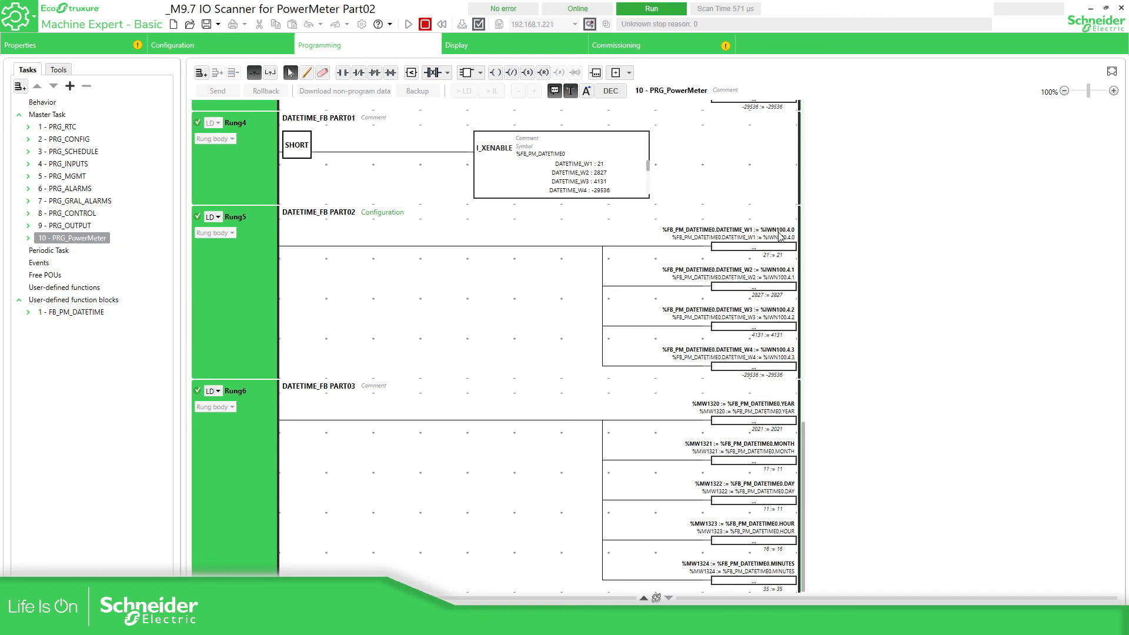
pyautogui.scroll(1, 793, 277)
pyautogui.scroll(2, 791, 306)
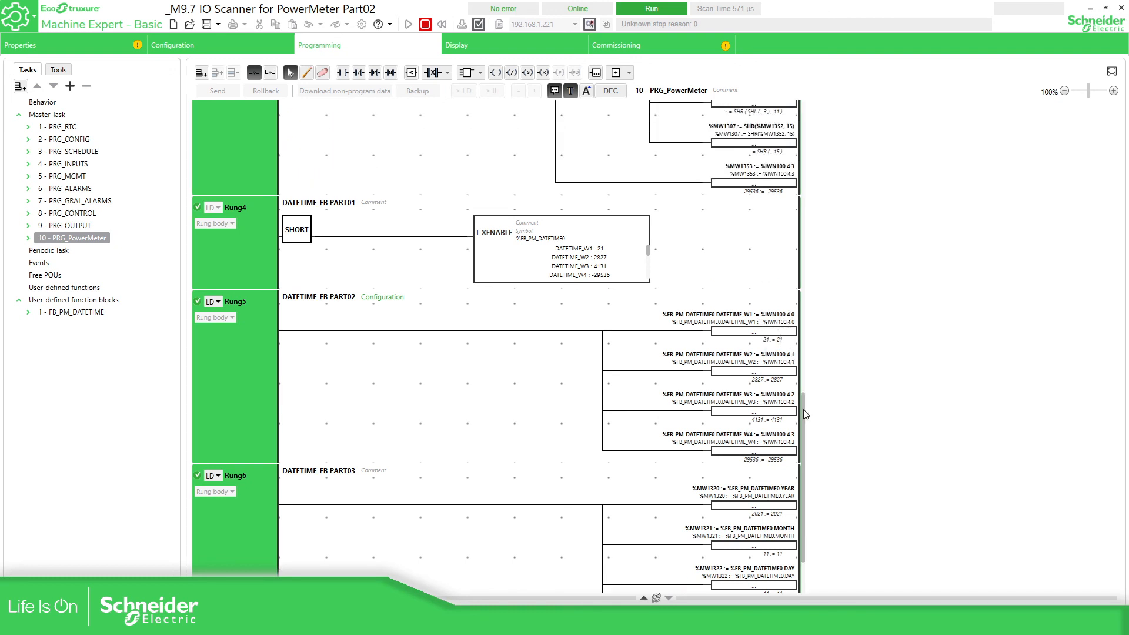
pyautogui.moveTo(801, 407); pyautogui.dragTo(772, 238)
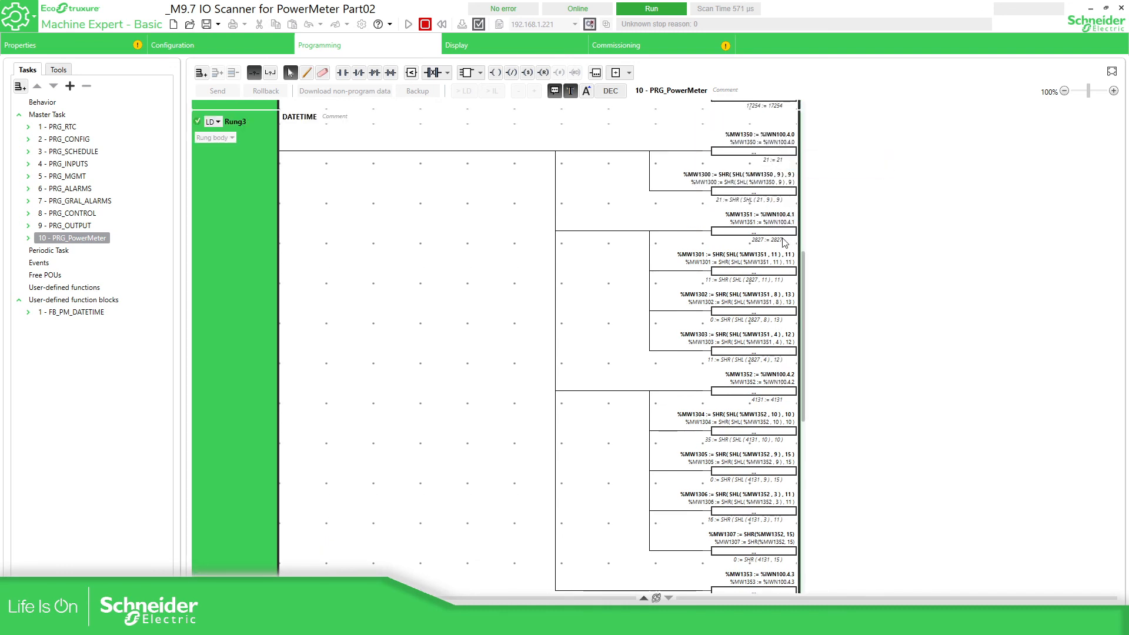
pyautogui.scroll(-3, 787, 553)
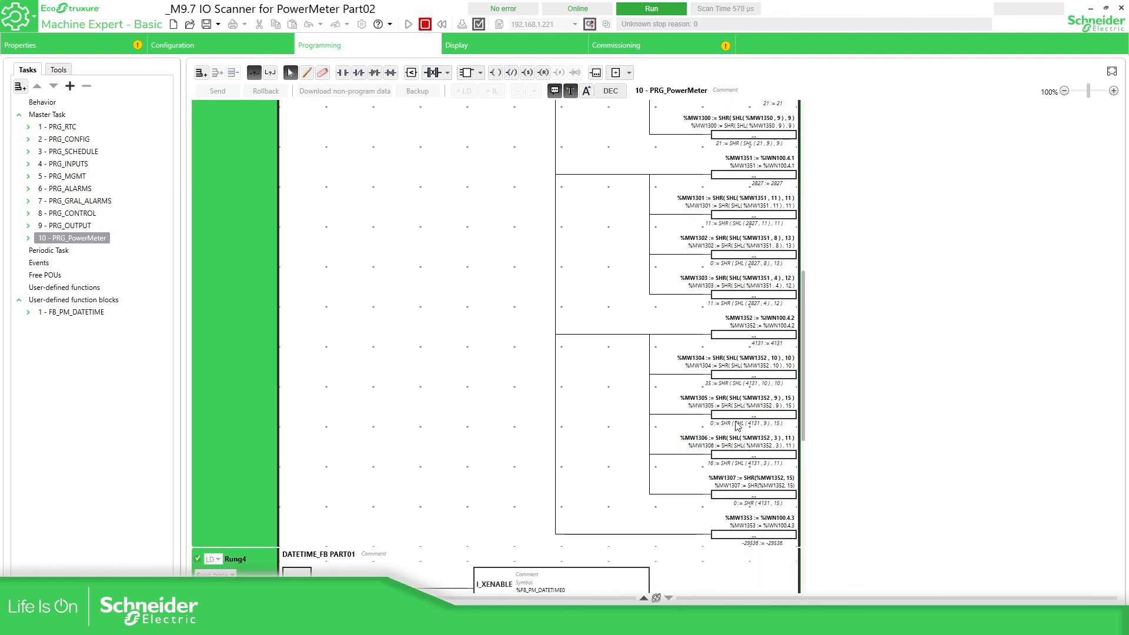
pyautogui.scroll(-4, 726, 381)
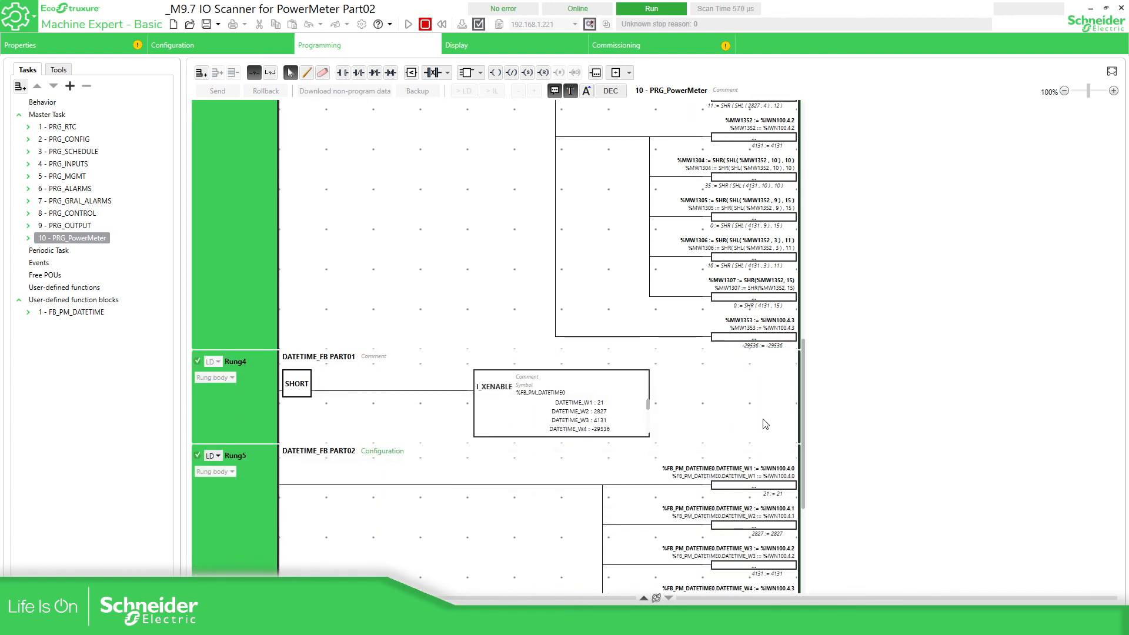
pyautogui.scroll(-1, 759, 406)
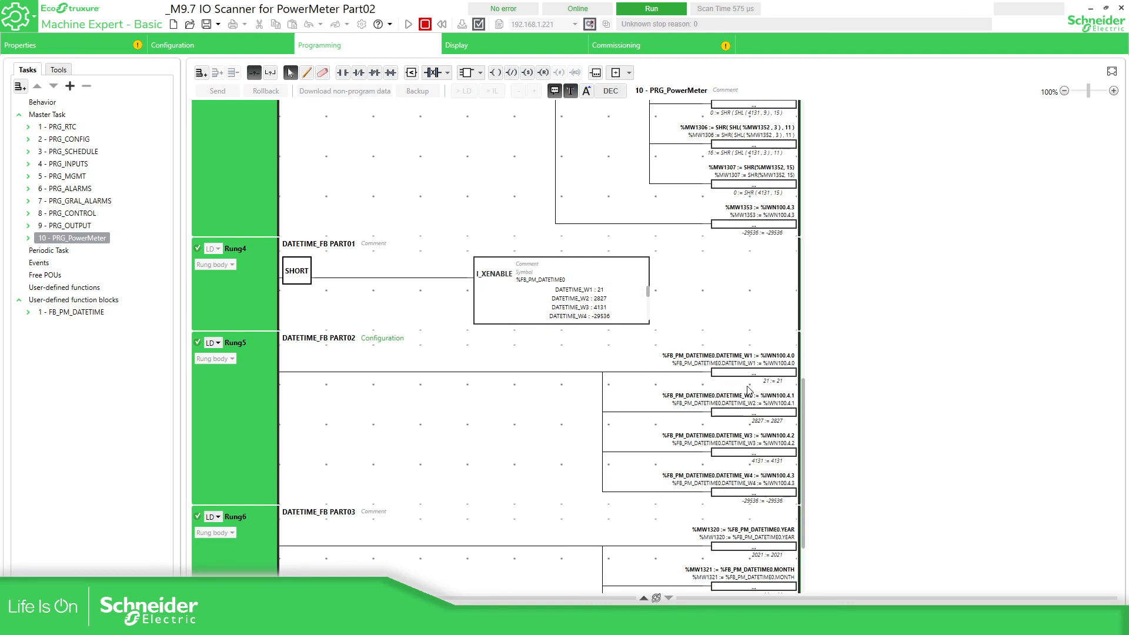
pyautogui.scroll(-2, 753, 362)
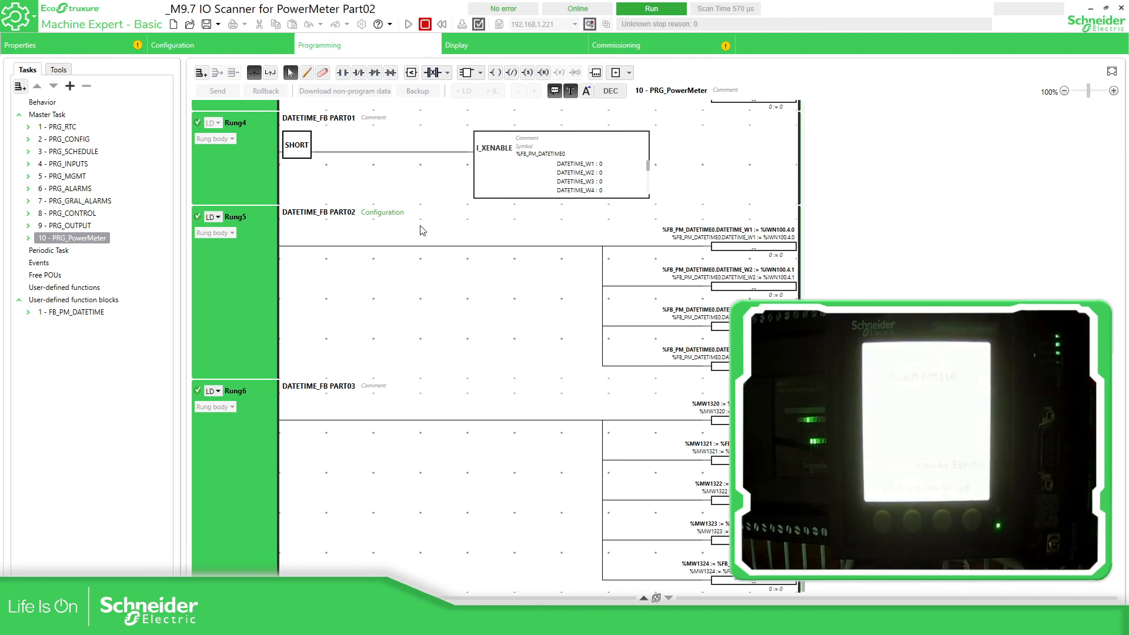
# - Open the Table_IOscanner animation table to monitor the IOScanner status variables
pyautogui.click(59, 69)
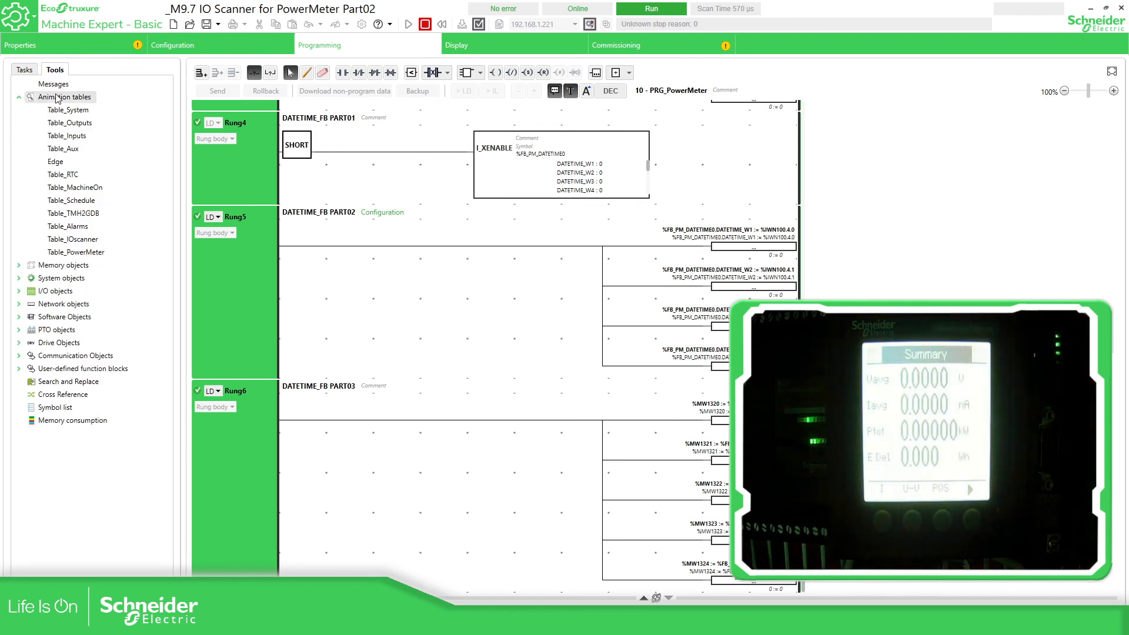
pyautogui.doubleClick(87, 241)
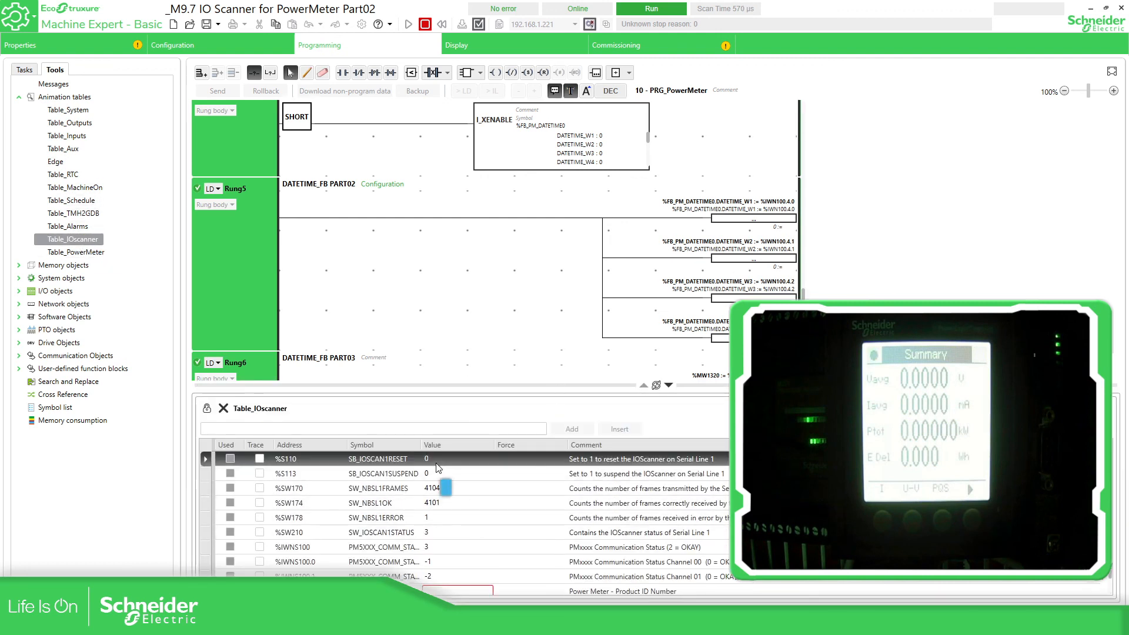
# - Set SB_IOSCAN1RESET (%S110) to 1 in the animation table to reset the IOScanner on Serial Line 1
pyautogui.doubleClick(437, 460)
pyautogui.write('1')
pyautogui.press('Return')
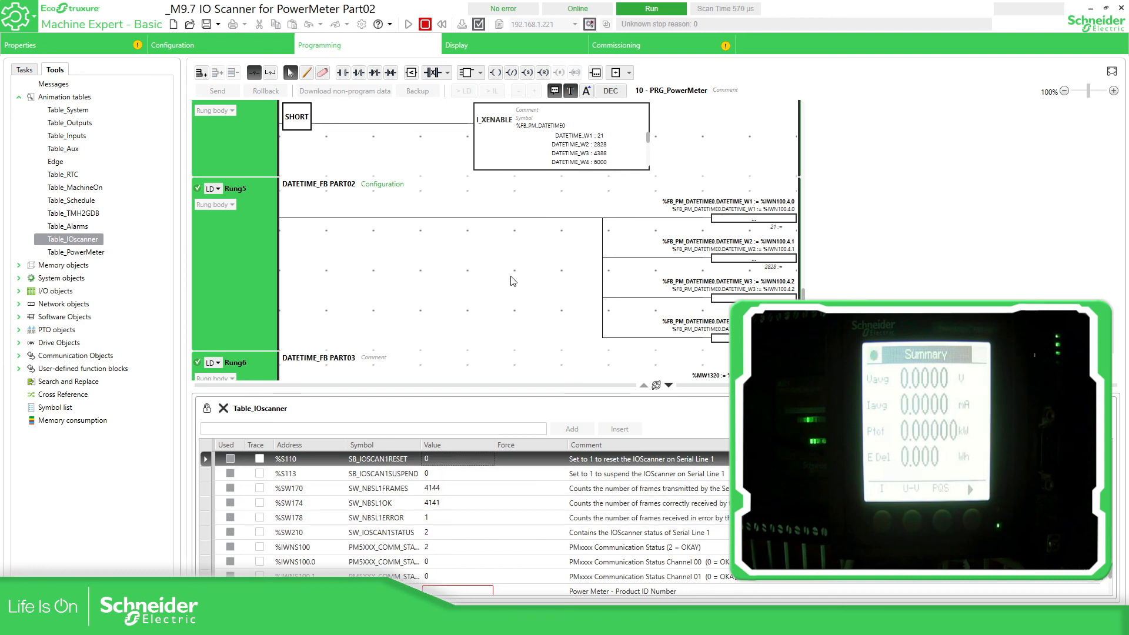
# - Examine the live date and time values in the DATETIME_FB PART01 to PART03 rungs and compare them with the DATETIME rung's %MW1300 to %MW1307 calculations
pyautogui.click(629, 254)
pyautogui.scroll(-1, 629, 255)
pyautogui.scroll(-5, 629, 254)
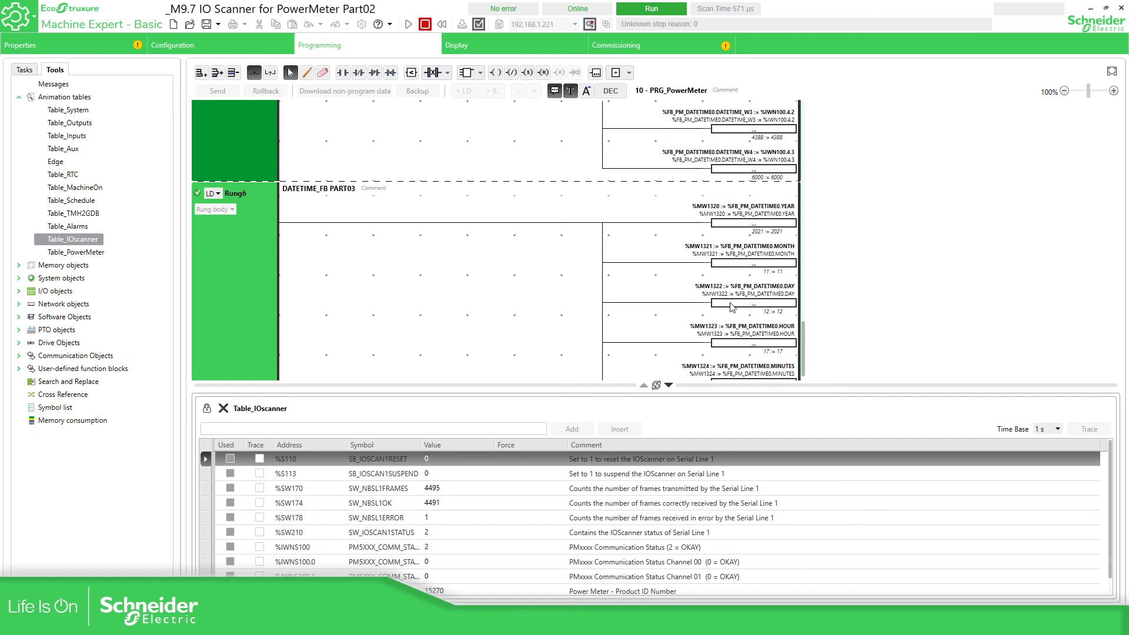
pyautogui.scroll(-1, 626, 310)
pyautogui.scroll(10, 511, 327)
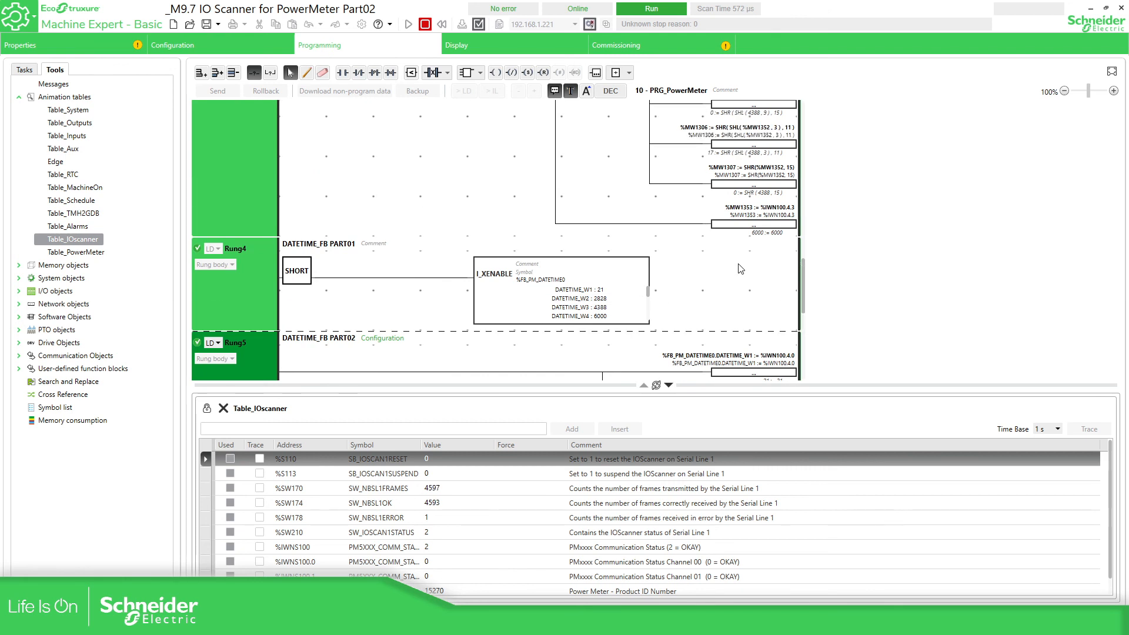
pyautogui.scroll(9, 738, 282)
pyautogui.scroll(12, 738, 293)
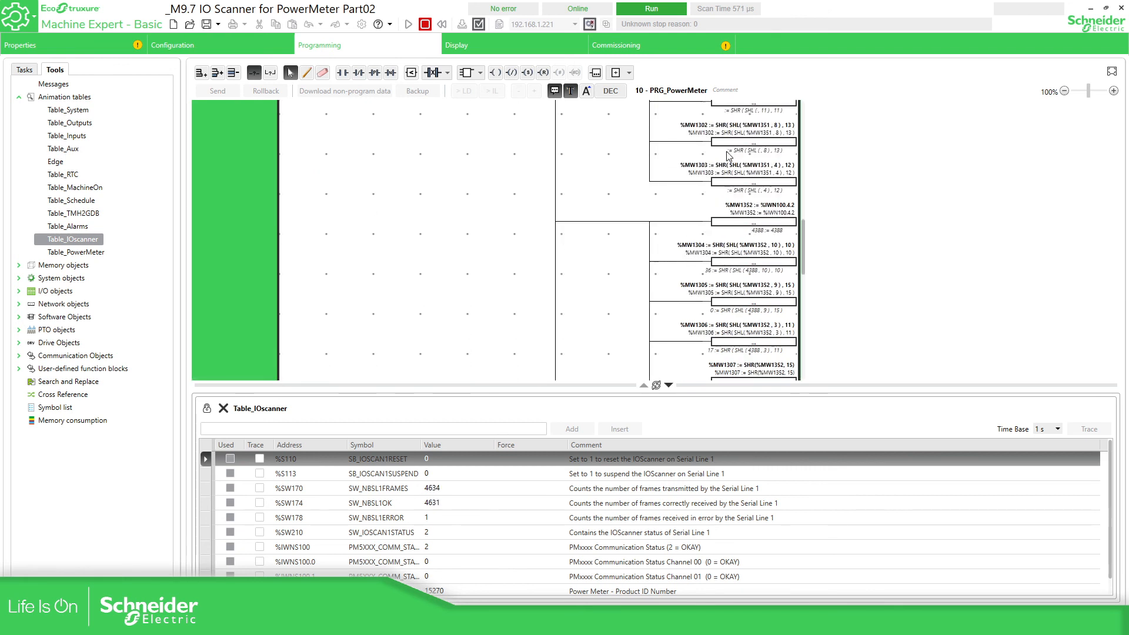
pyautogui.scroll(-7, 743, 270)
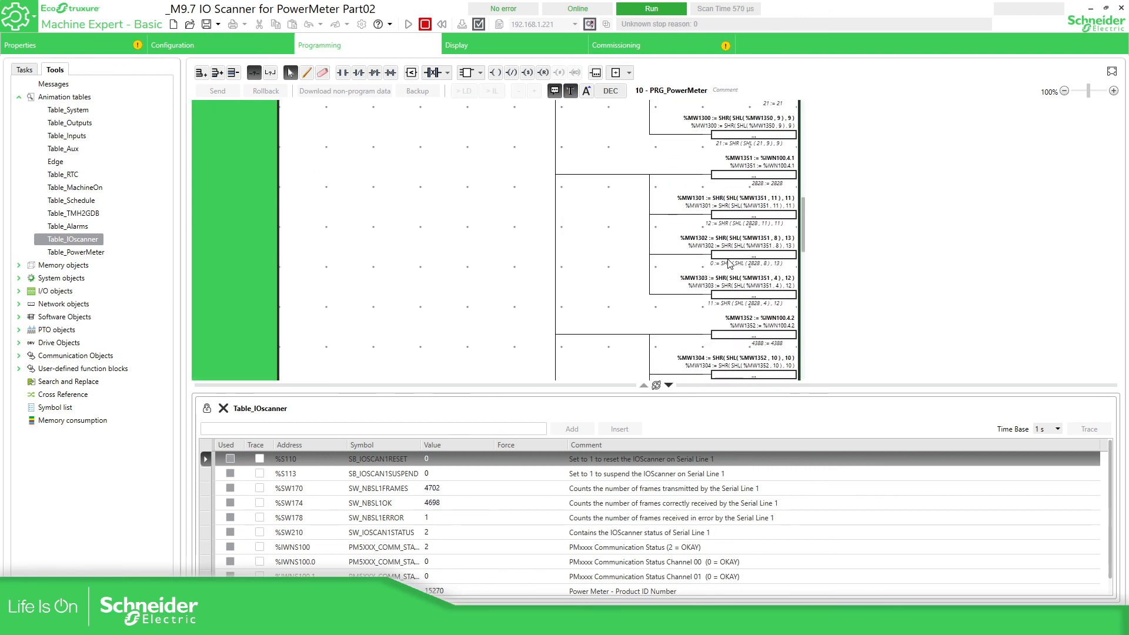
pyautogui.scroll(-9, 708, 274)
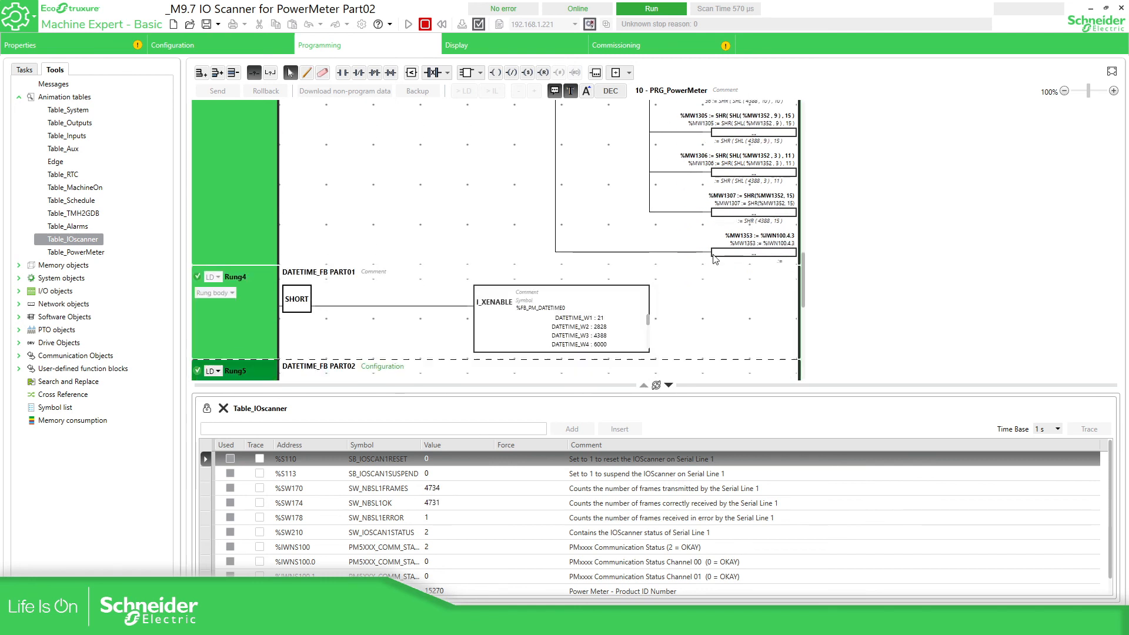
pyautogui.scroll(-4, 715, 259)
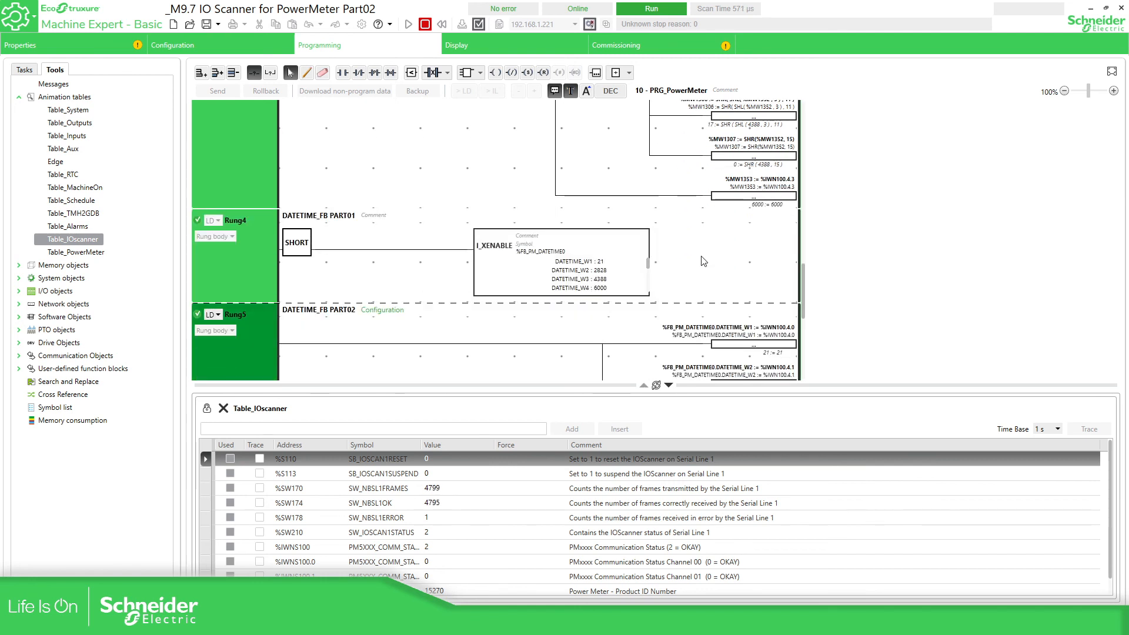
pyautogui.scroll(-4, 691, 255)
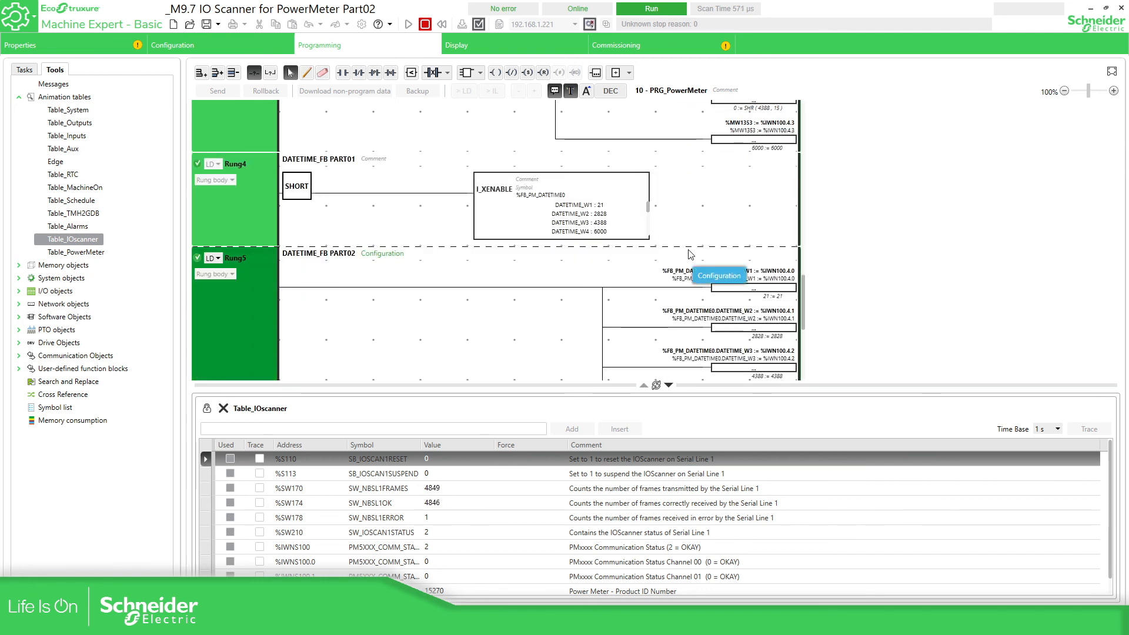